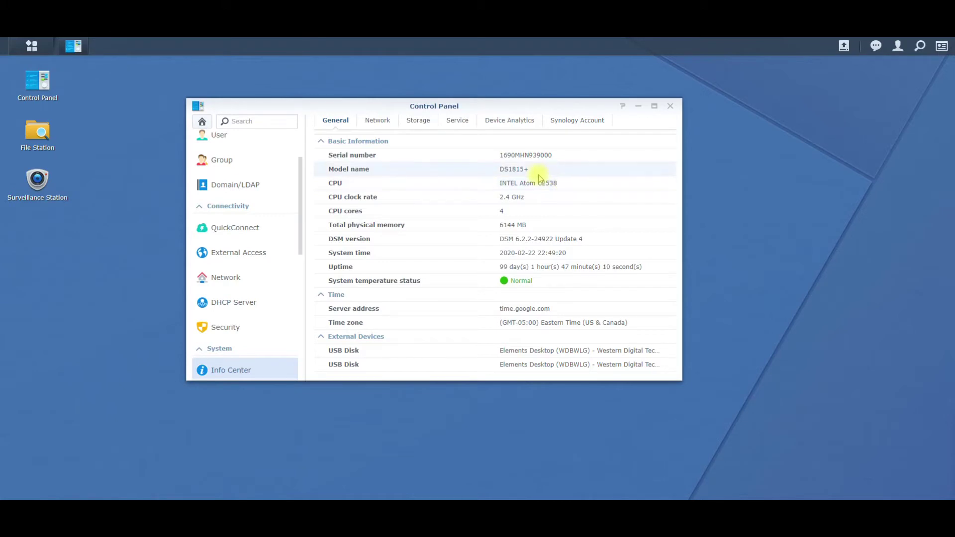
Close Control Panel after reviewing the DS1815+ info and connected USB disks.
click(671, 107)
Launch Package Center from the Main Menu, maximize it, and filter the catalogue to Backup packages.
click(34, 47)
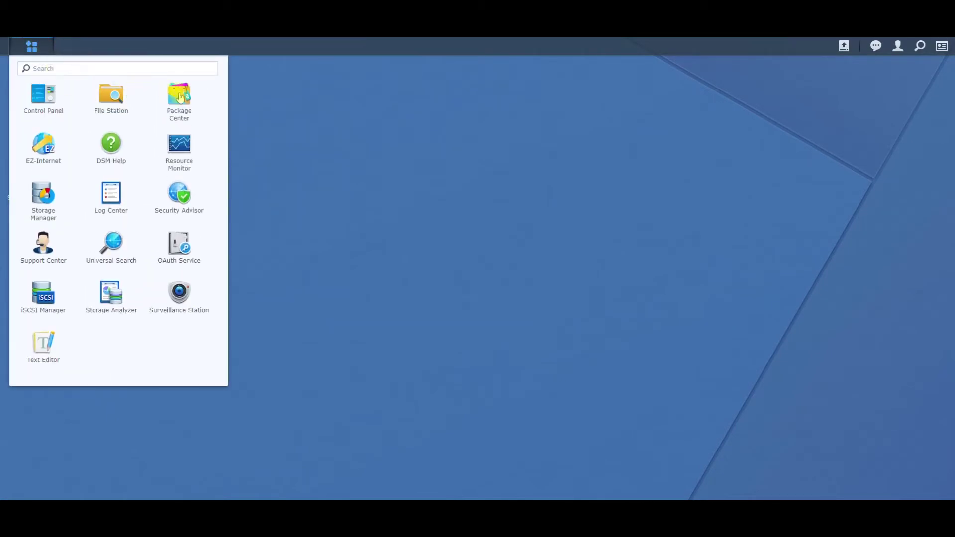
click(179, 96)
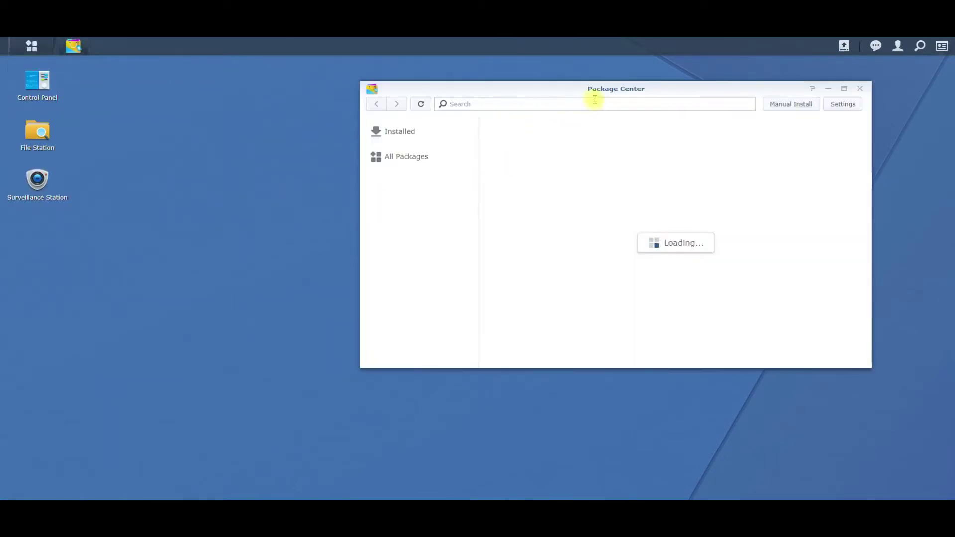
drag(618, 89, 497, 91)
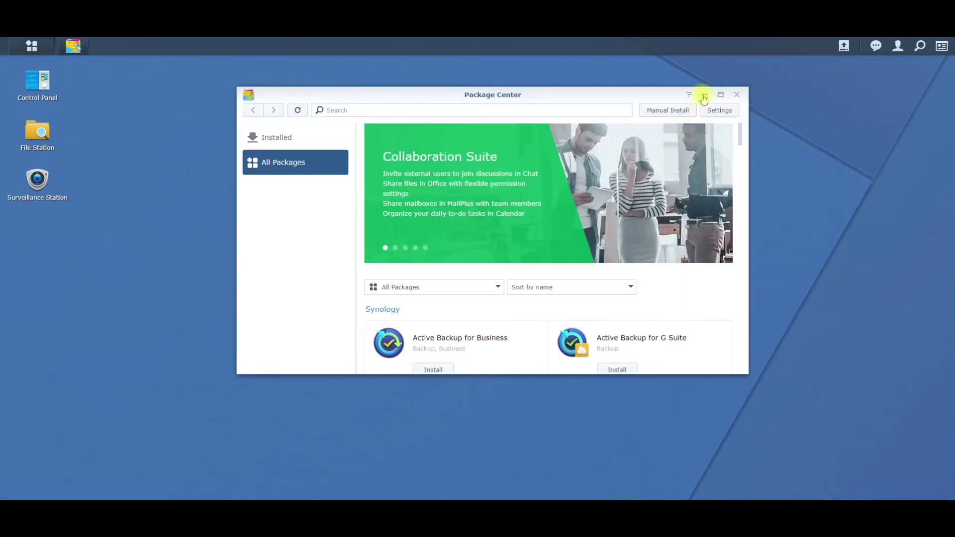
click(721, 94)
click(237, 257)
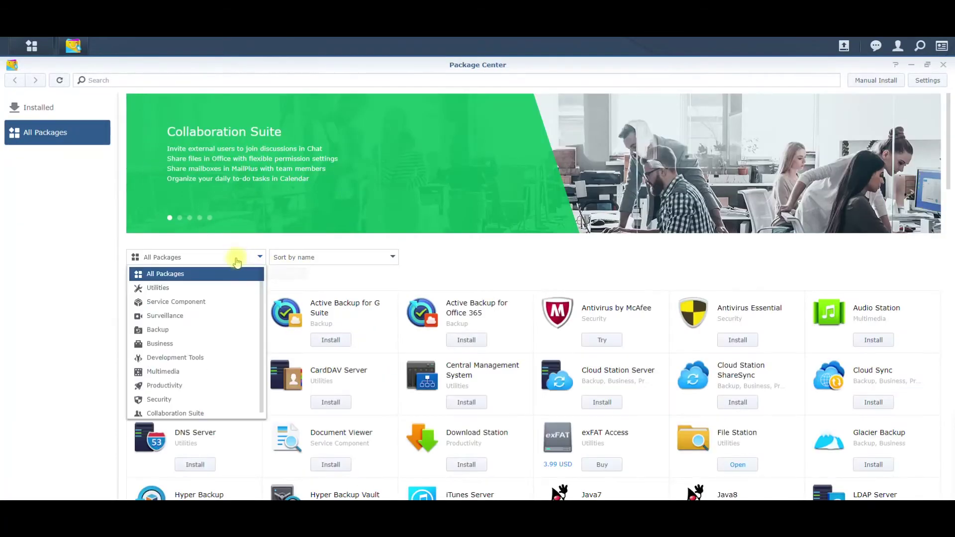
click(198, 334)
scroll(246, 325, down, 2)
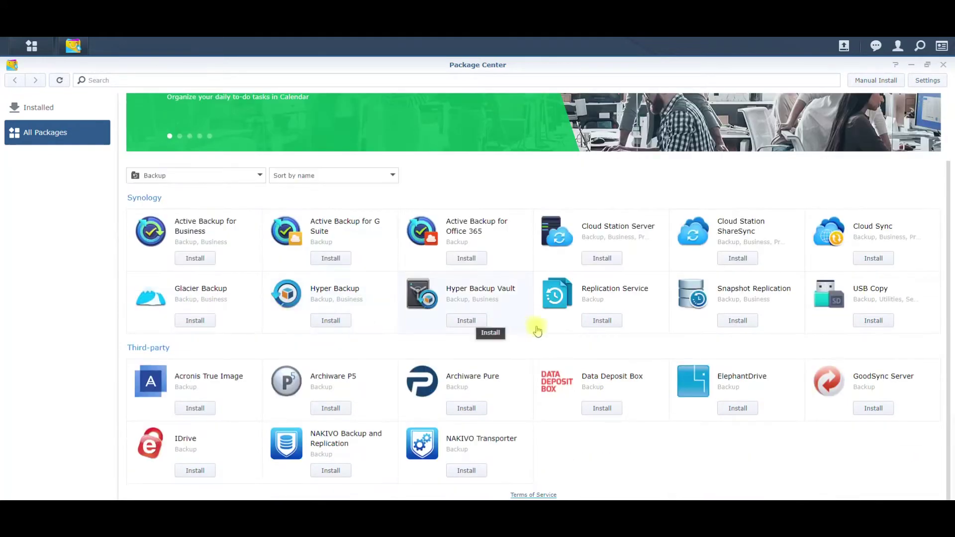
scroll(550, 324, down, 1)
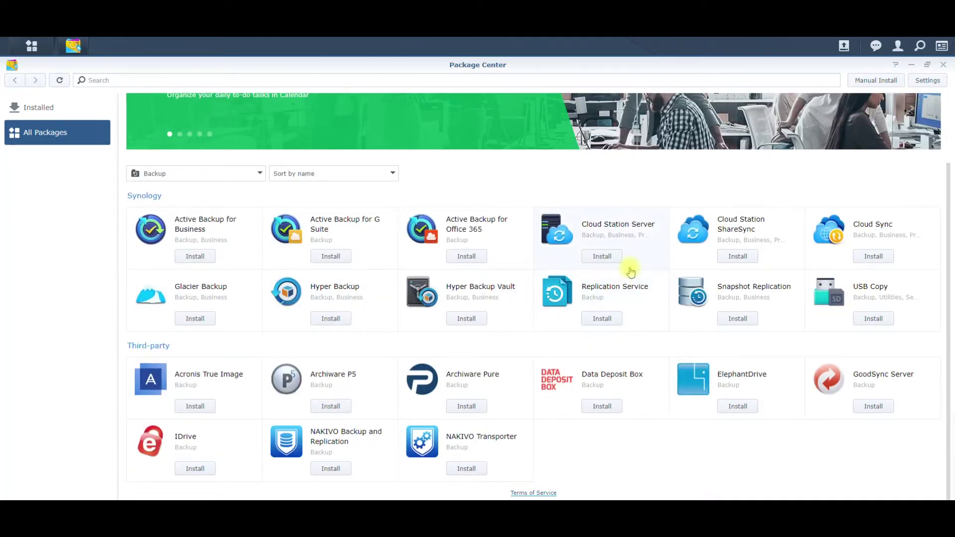
Install Hyper Backup from its package page, wait until Running, then launch it.
click(366, 299)
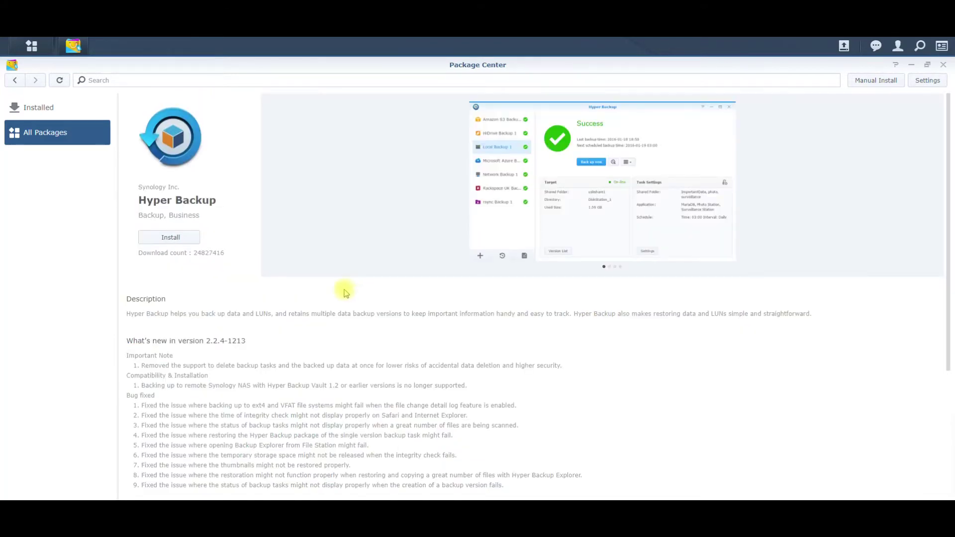
click(177, 237)
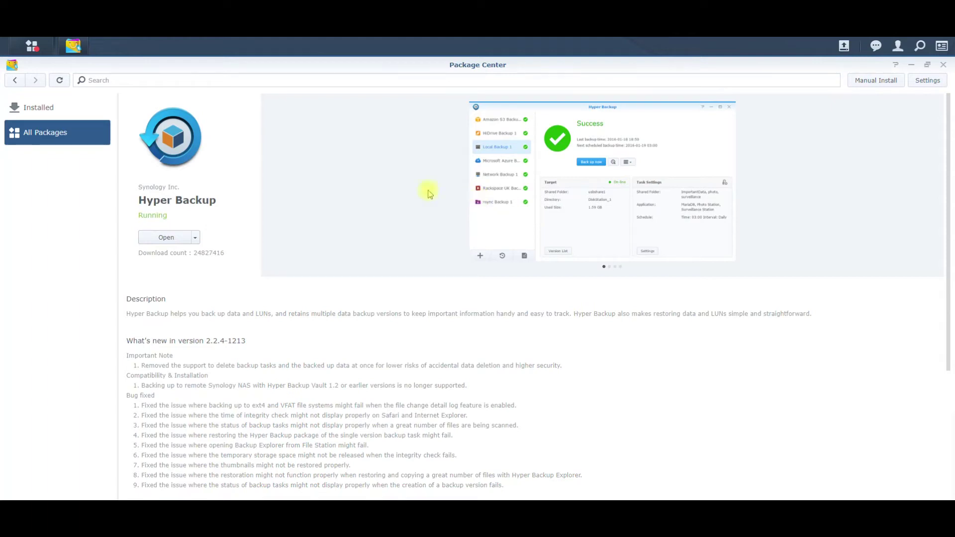
click(164, 237)
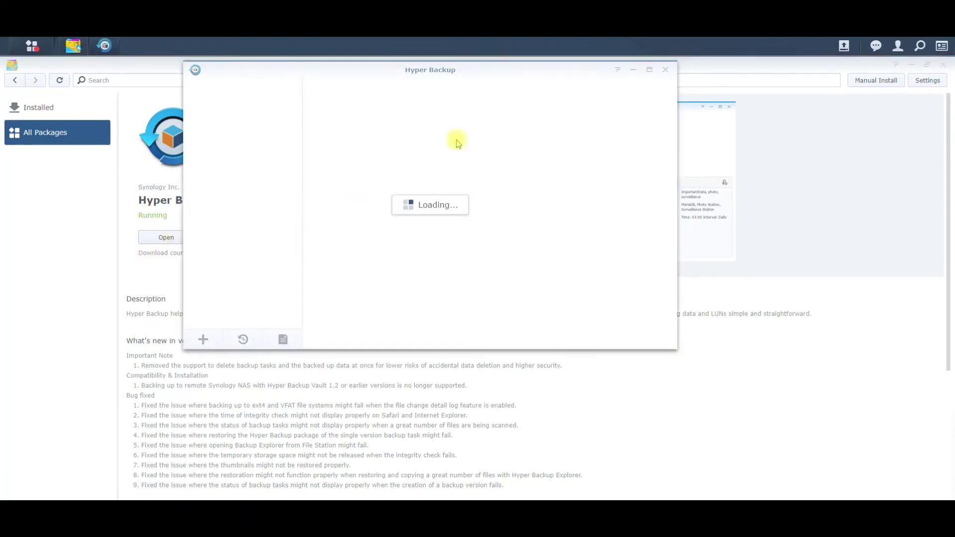
Close Package Center and check the connected external USB disks from the taskbar.
click(942, 65)
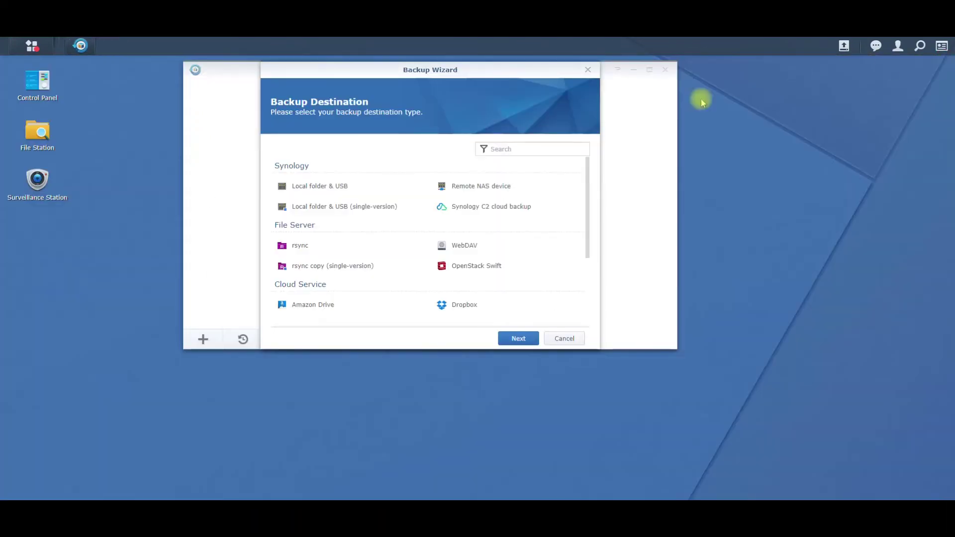
drag(463, 67, 463, 87)
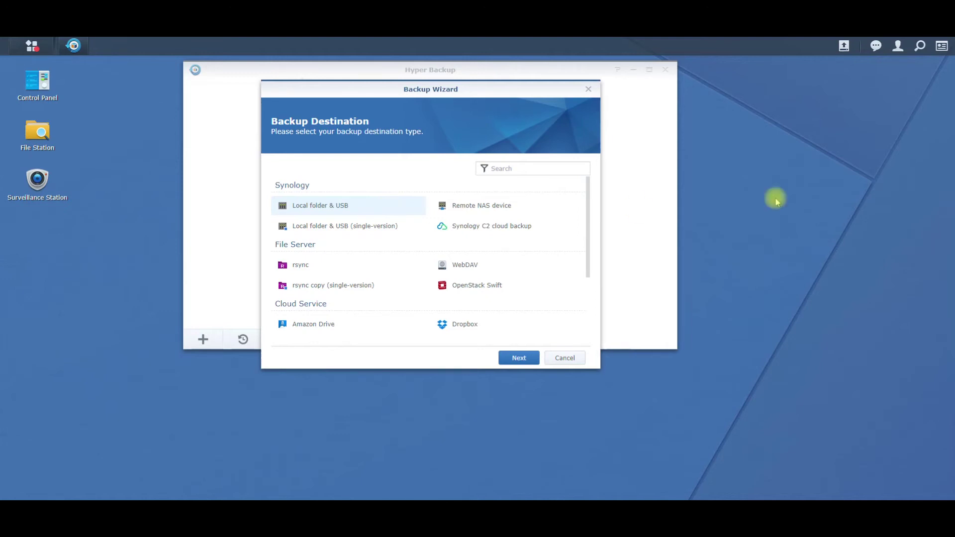
click(843, 46)
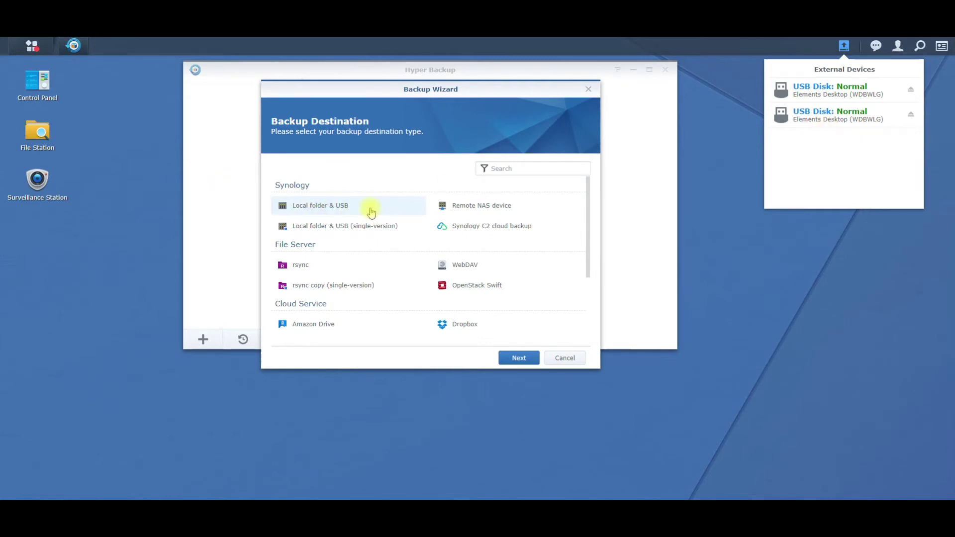
Choose 'Local folder & USB' as the destination type and advance to the destination settings.
click(345, 208)
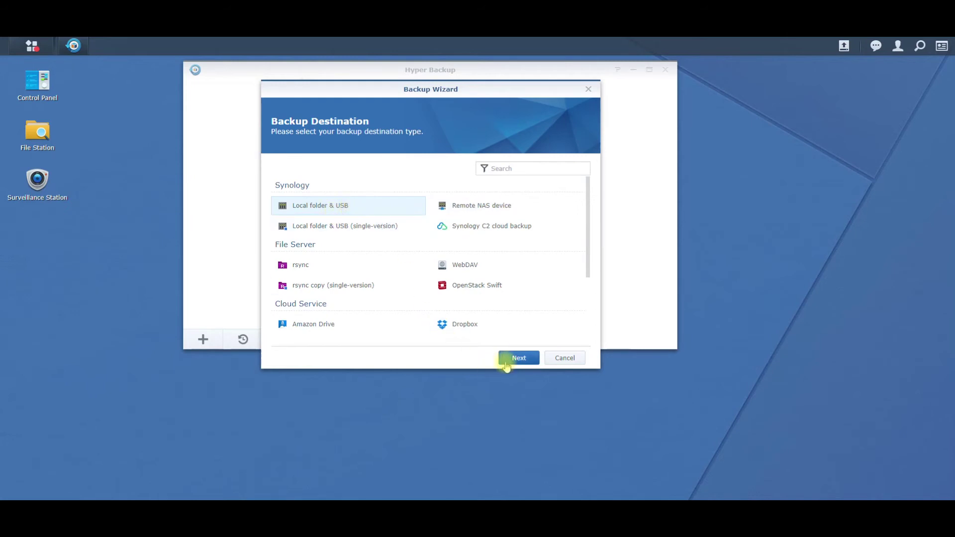
click(506, 363)
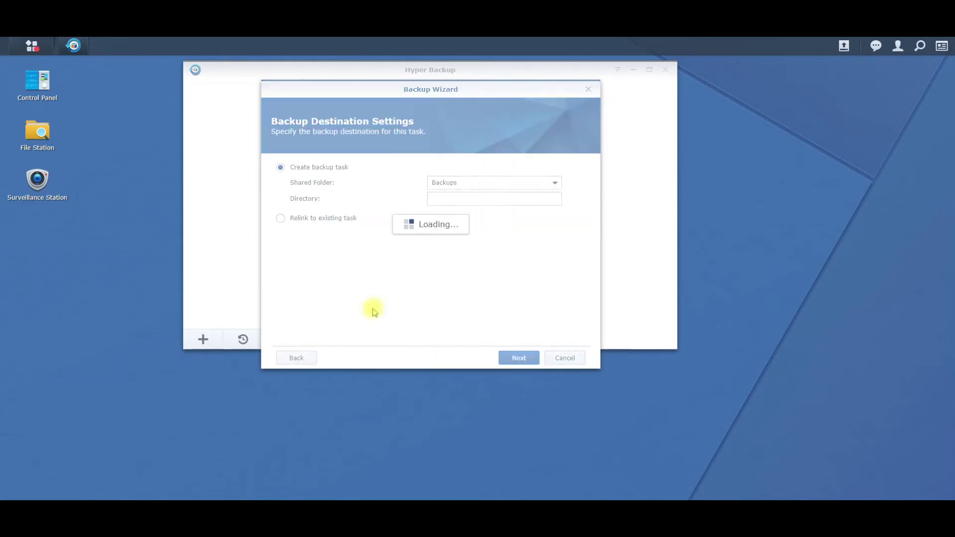
click(287, 358)
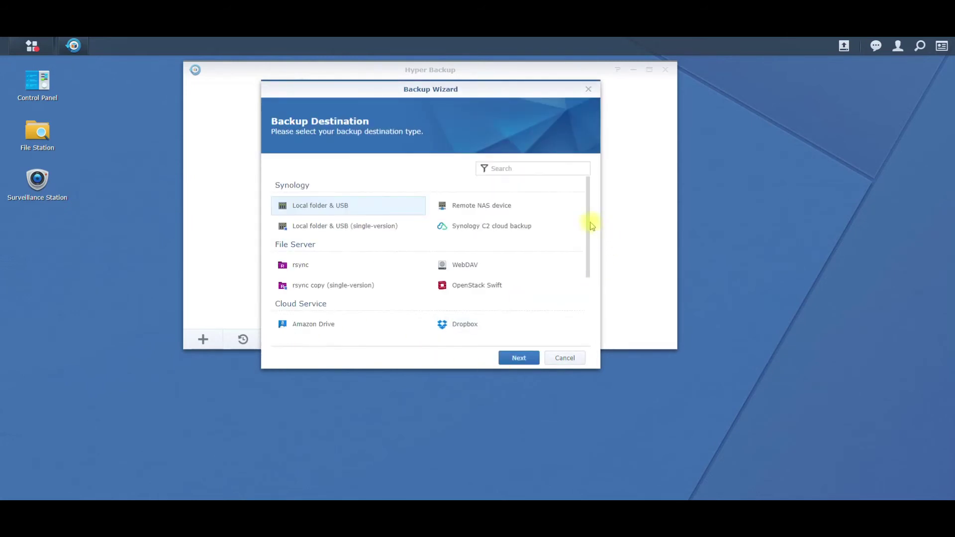
drag(591, 225, 586, 313)
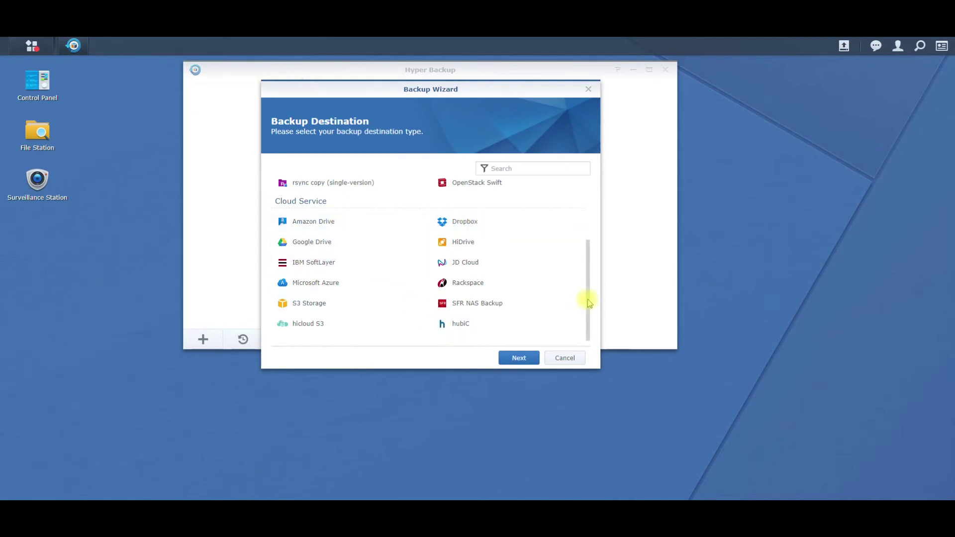
drag(588, 302, 585, 224)
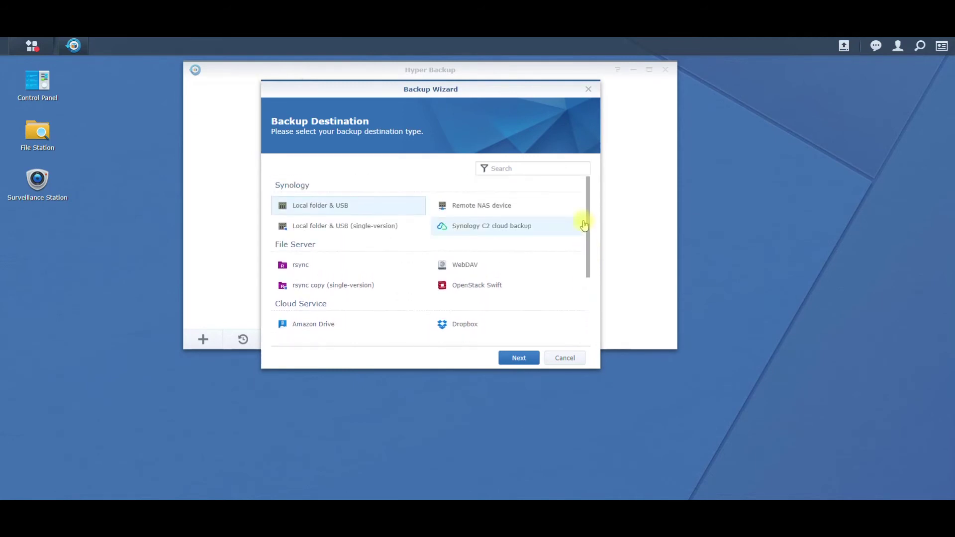
click(509, 359)
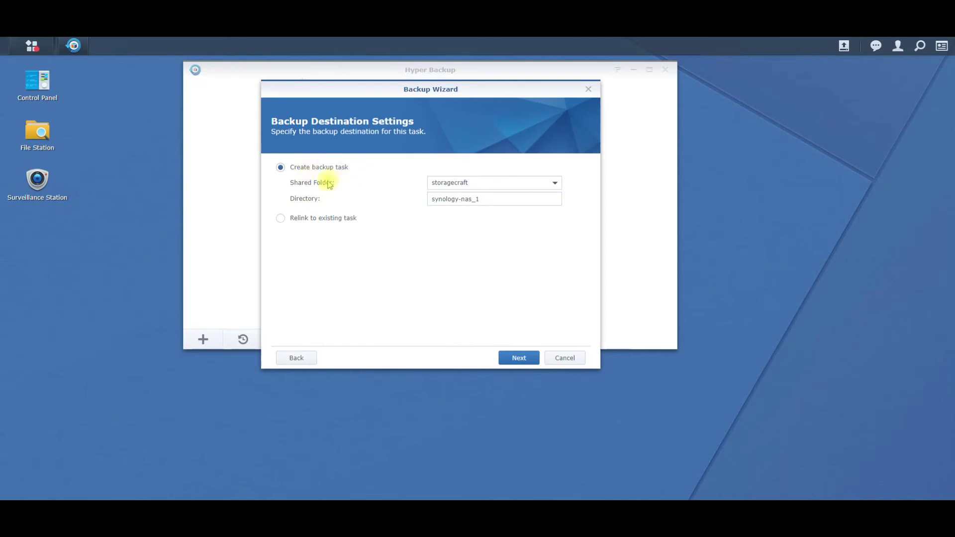
Set the destination shared folder to usbshare1, keeping directory synology-nas_1, and continue.
click(502, 188)
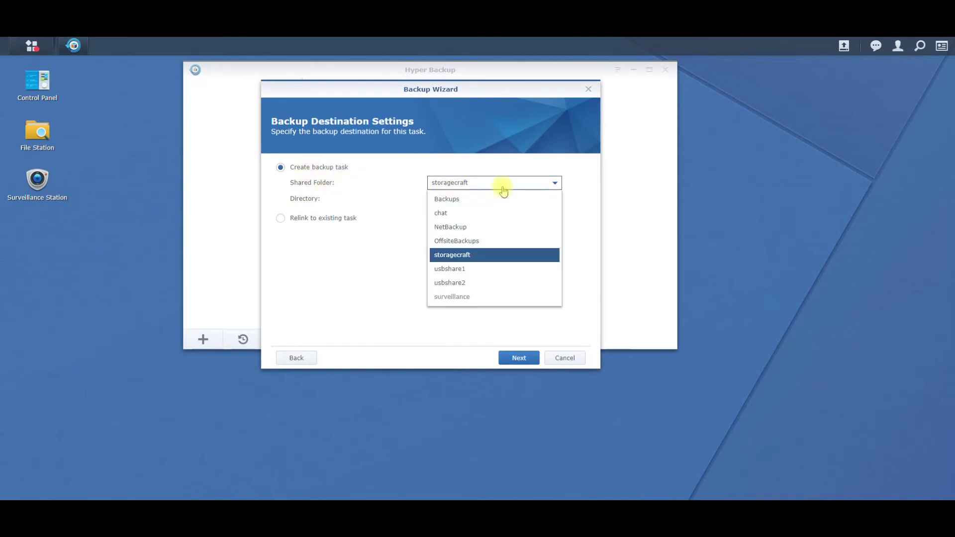
click(478, 270)
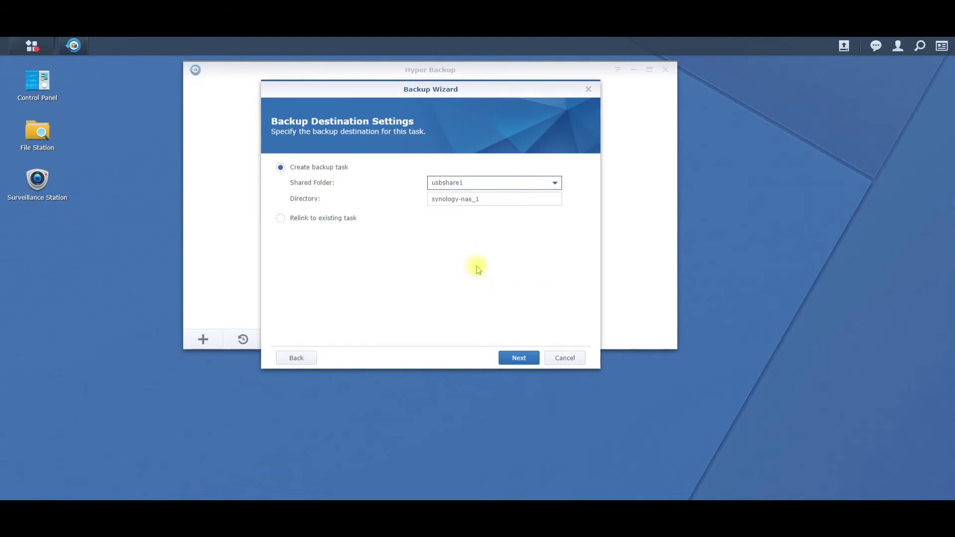
click(518, 359)
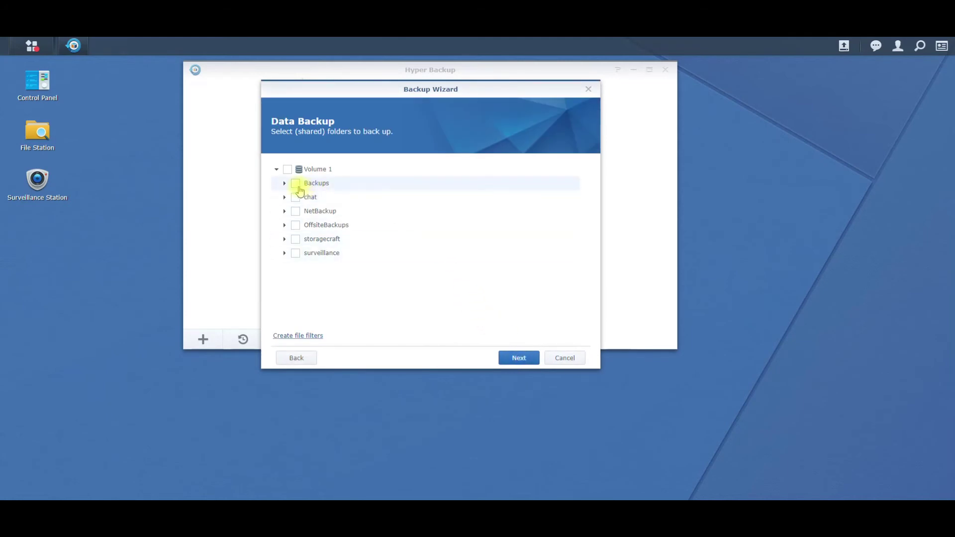
Select the storagecraft folder on Volume 1 and all four applications for backup, then continue.
click(296, 239)
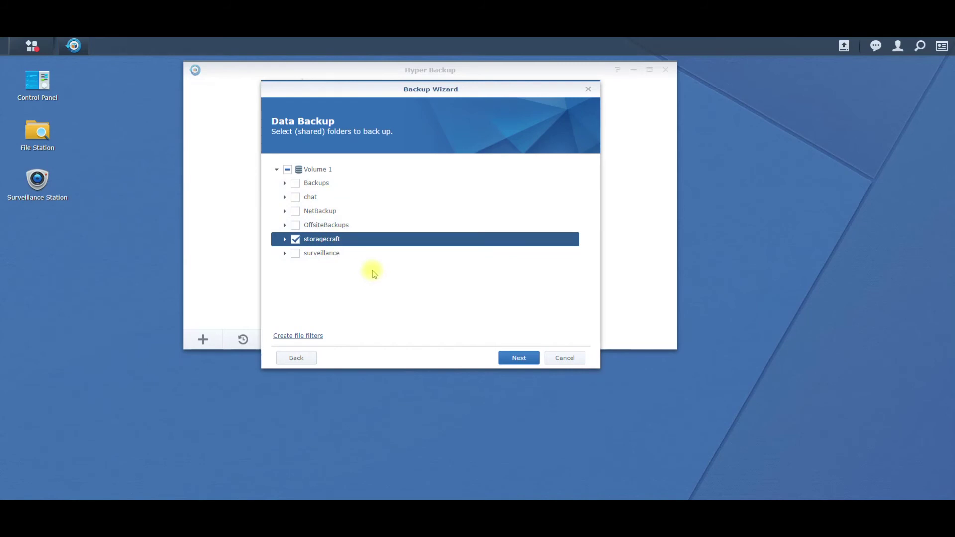
click(519, 359)
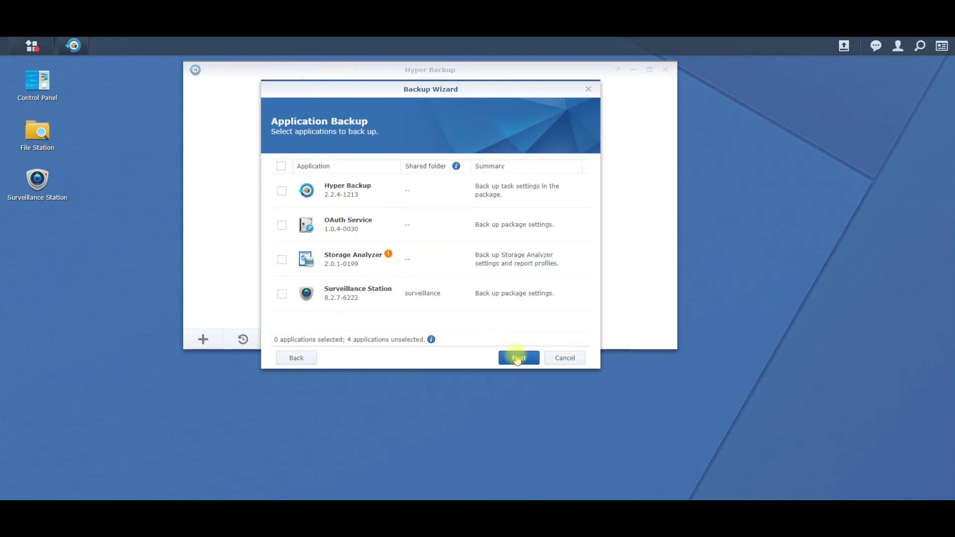
click(281, 167)
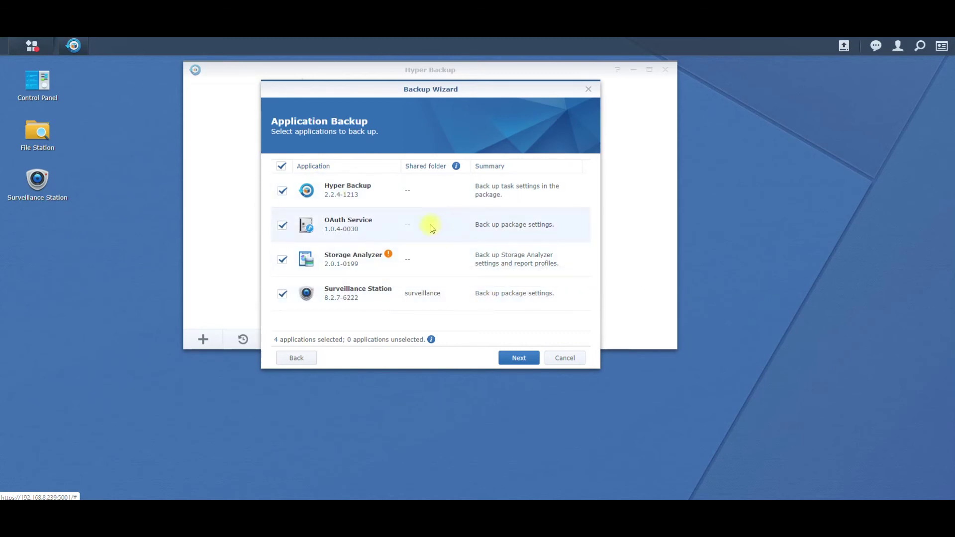
click(518, 360)
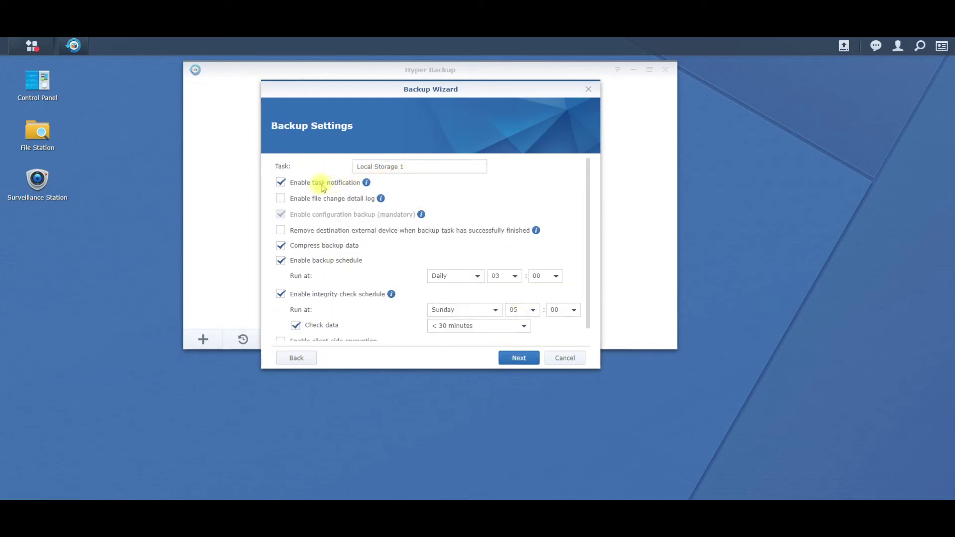
Rename the task to 'Local Storage 10TB External' and continue to rotation settings.
click(431, 167)
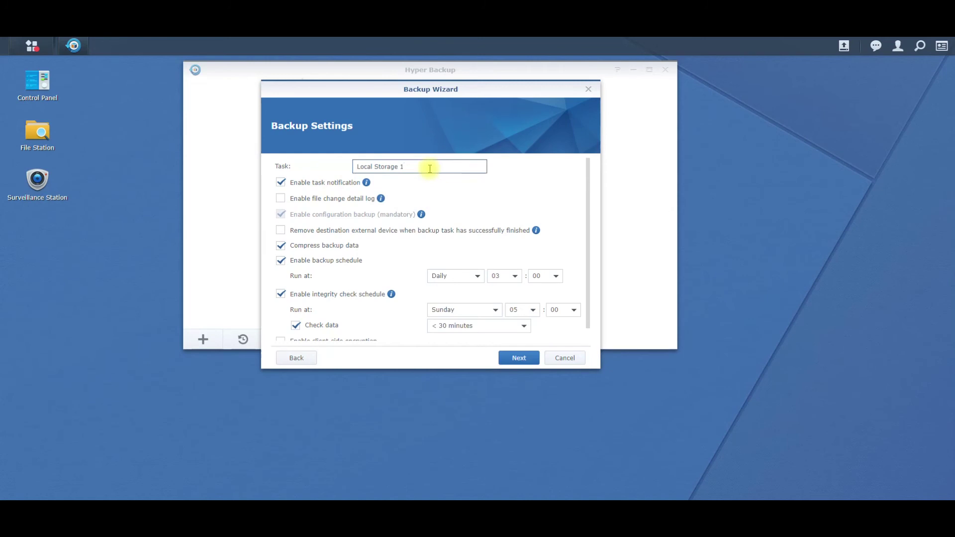
key(BackSpace)
text(10)
text(TB Ext)
text(ernal)
scroll(589, 277, down, 2)
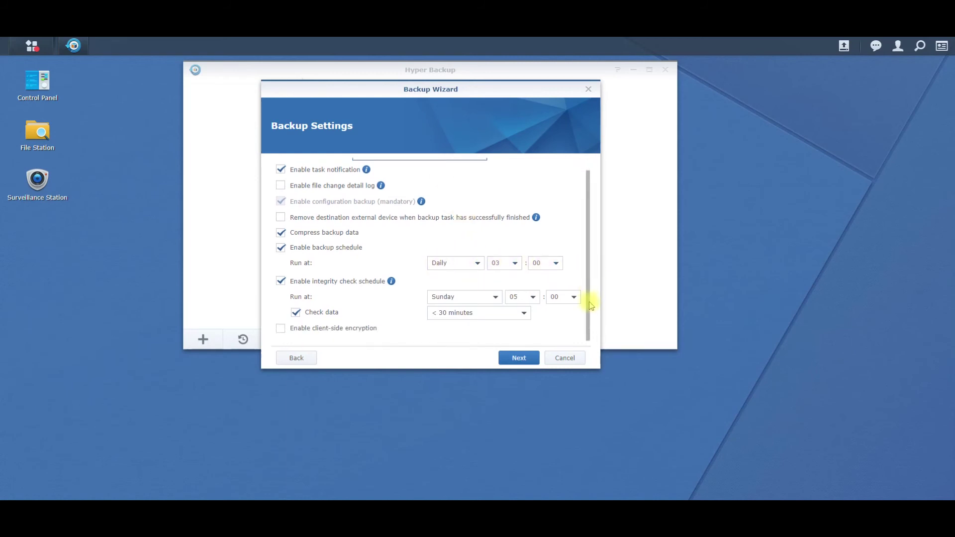
click(518, 358)
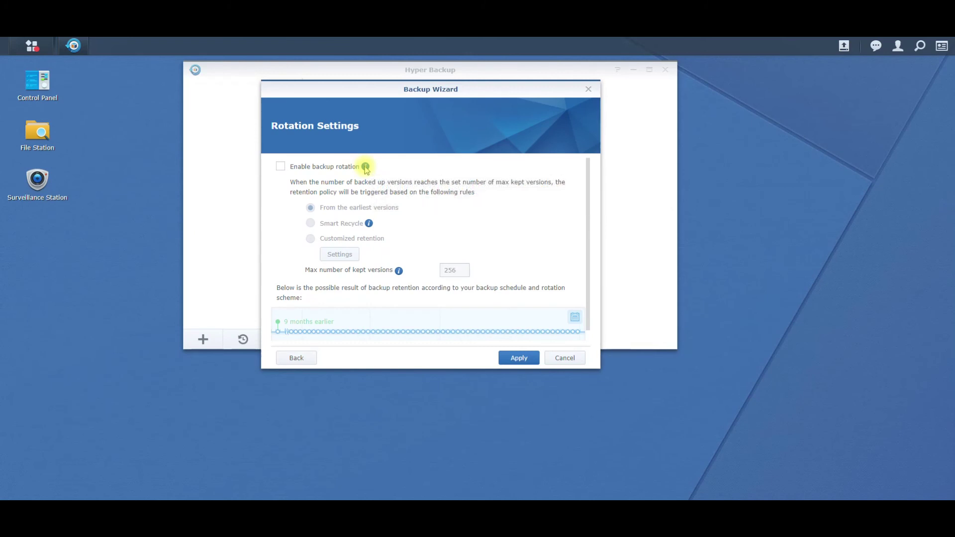
Enable backup rotation (earliest versions, 256 max), apply to create the task, and start backing up now.
click(280, 166)
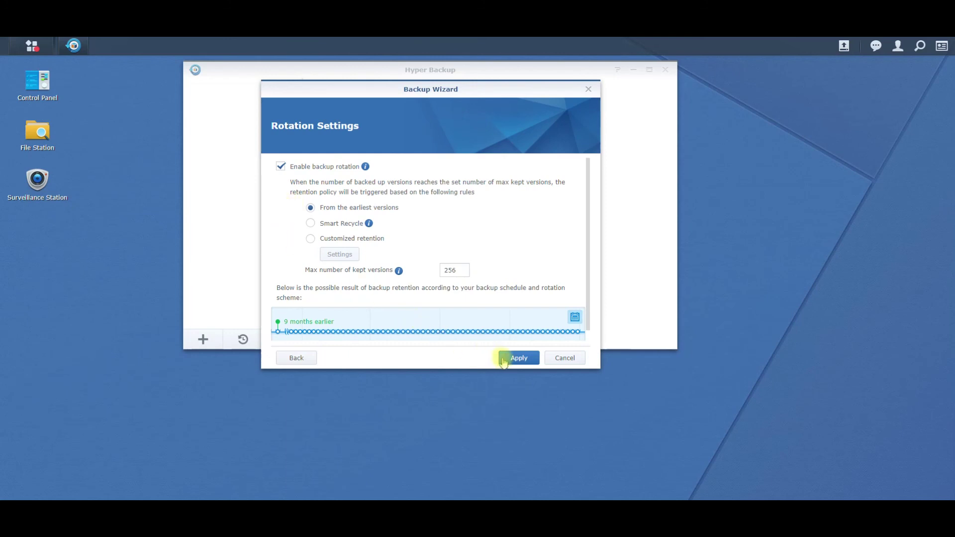
click(519, 358)
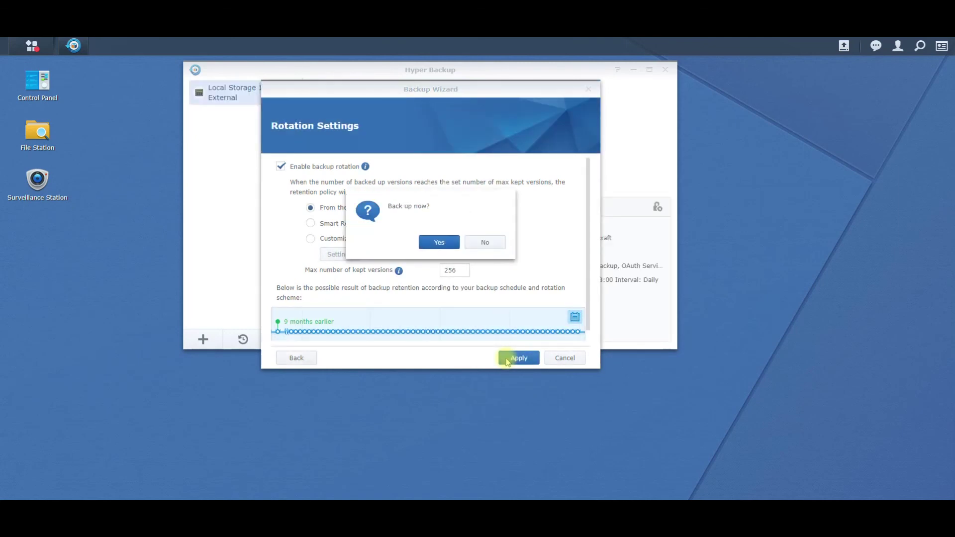
click(444, 245)
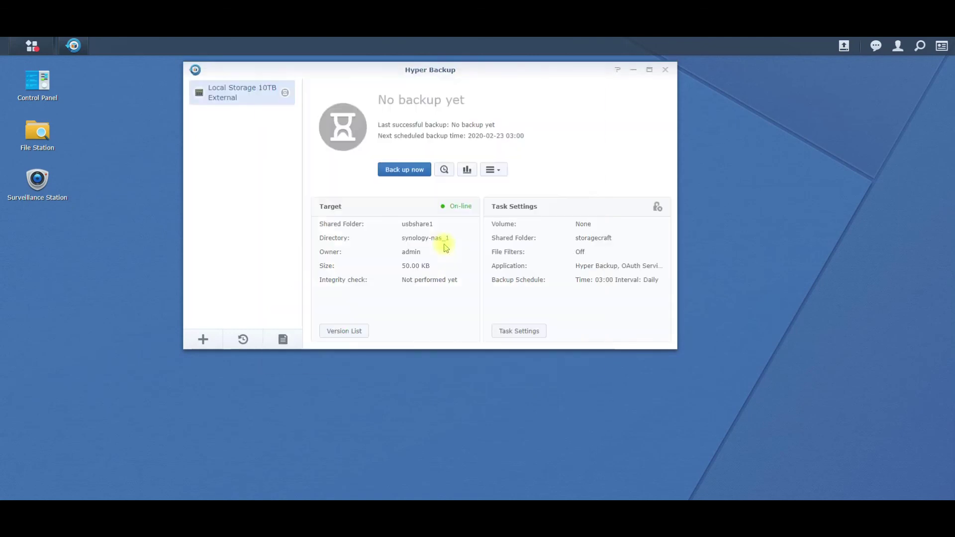